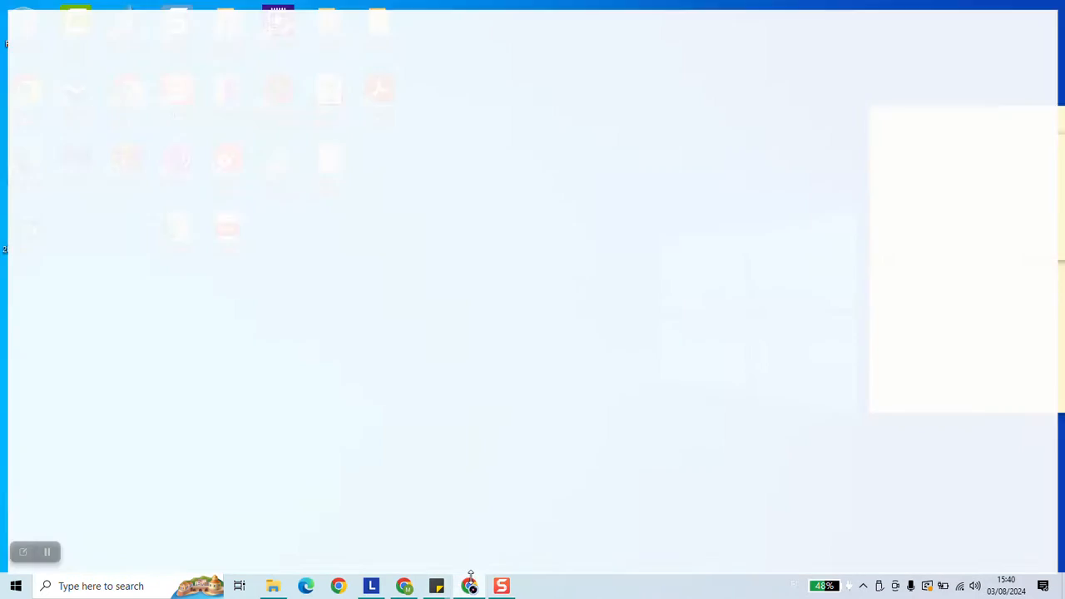
- Search the web for microsoft windows 10 download
left_click(234, 43)
type("microsoft")
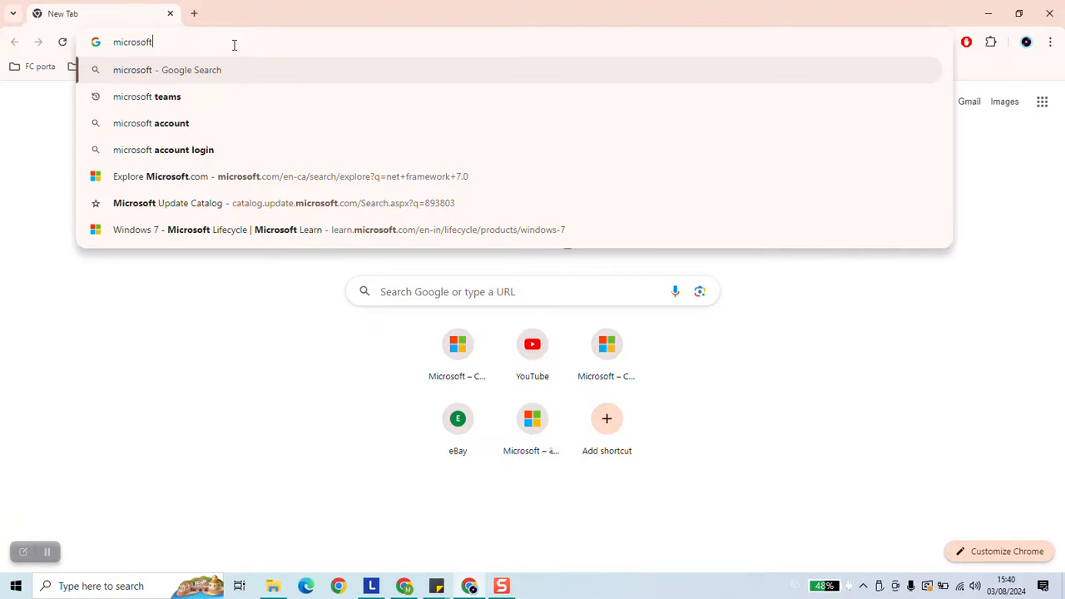
type(" windows 10 dw")
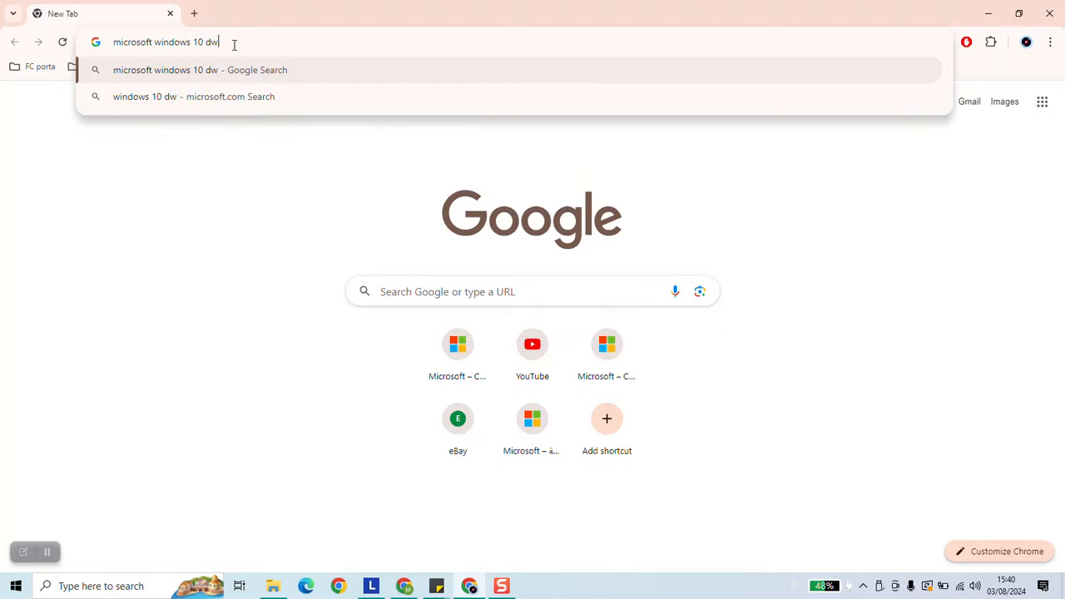
key("BackSpace")
type("ownload")
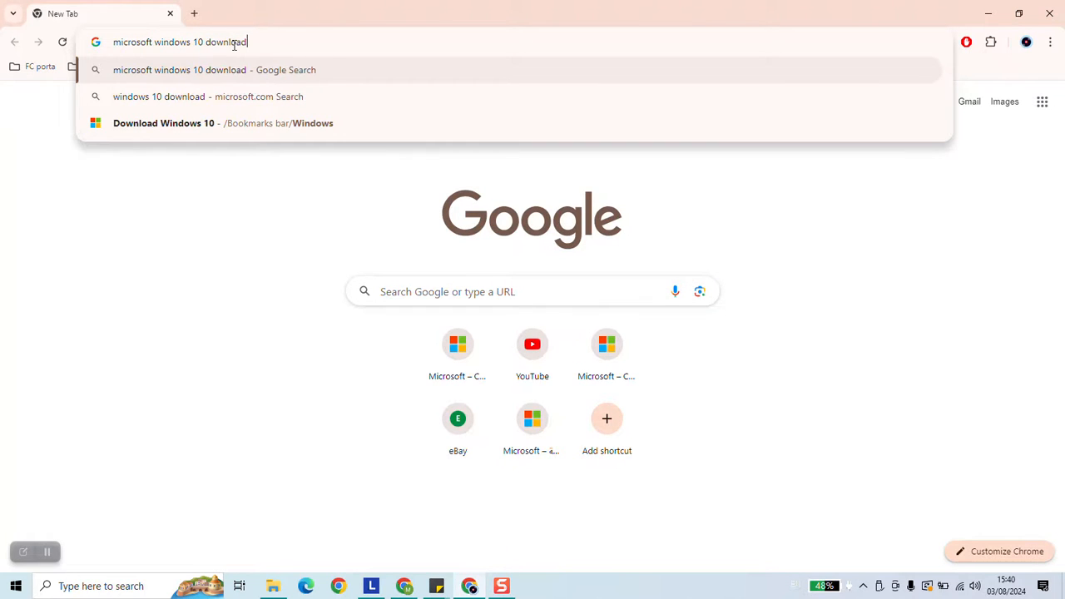
key("Return")
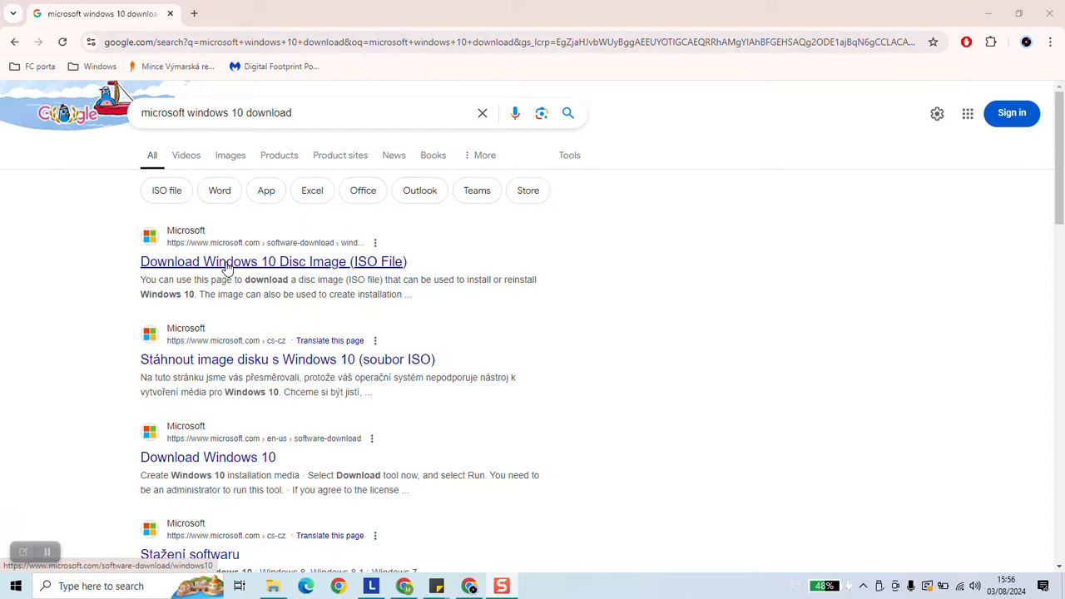
- Open Microsoft's Windows 10 download page, switching the site's region to Canada - English
left_click(243, 264)
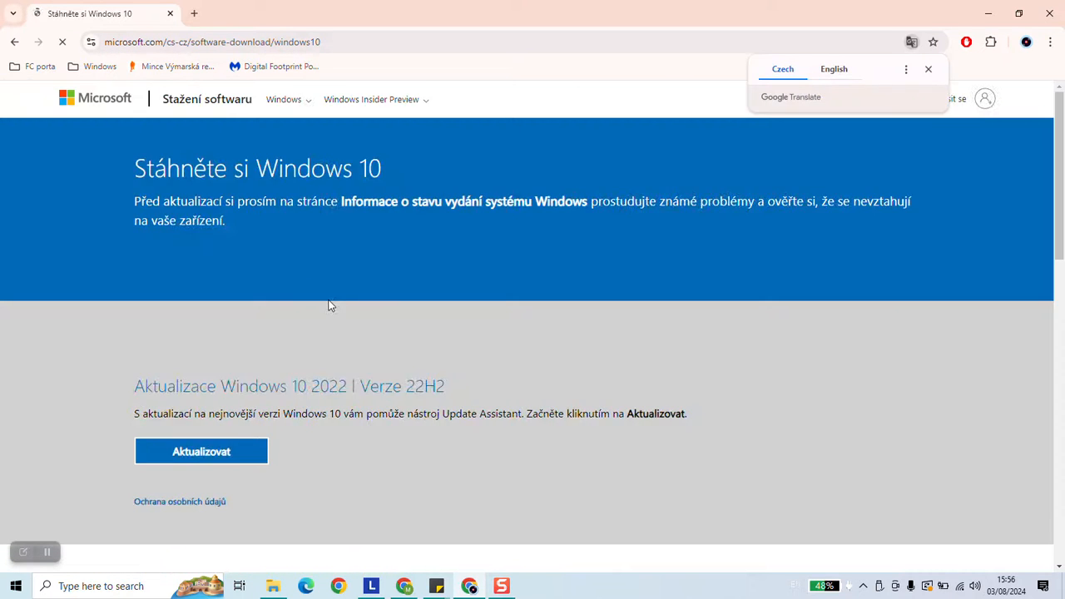
scroll(383, 304, "down", 15)
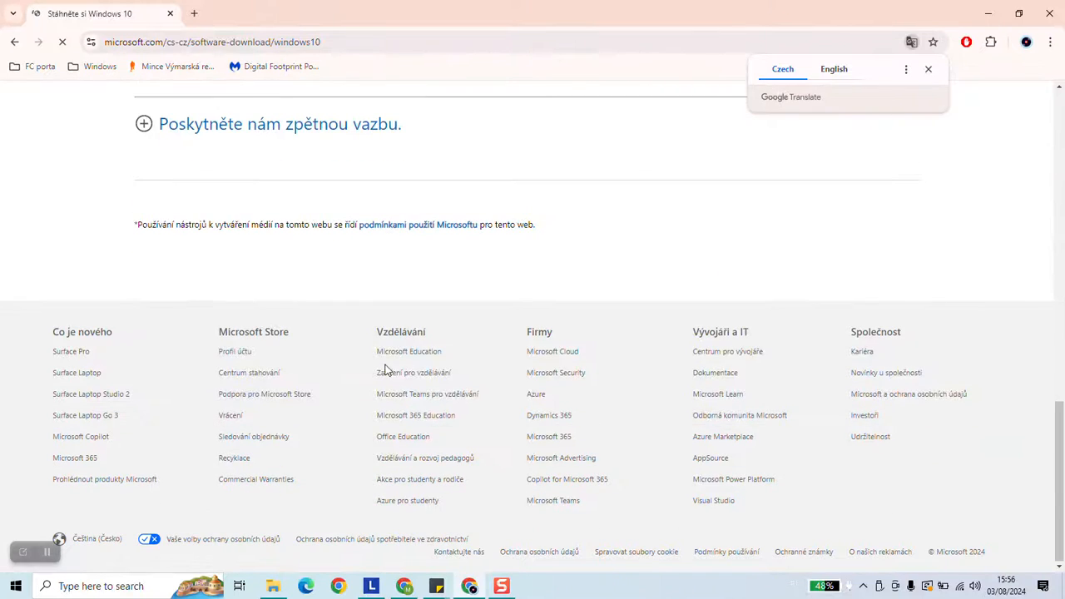
left_click(92, 541)
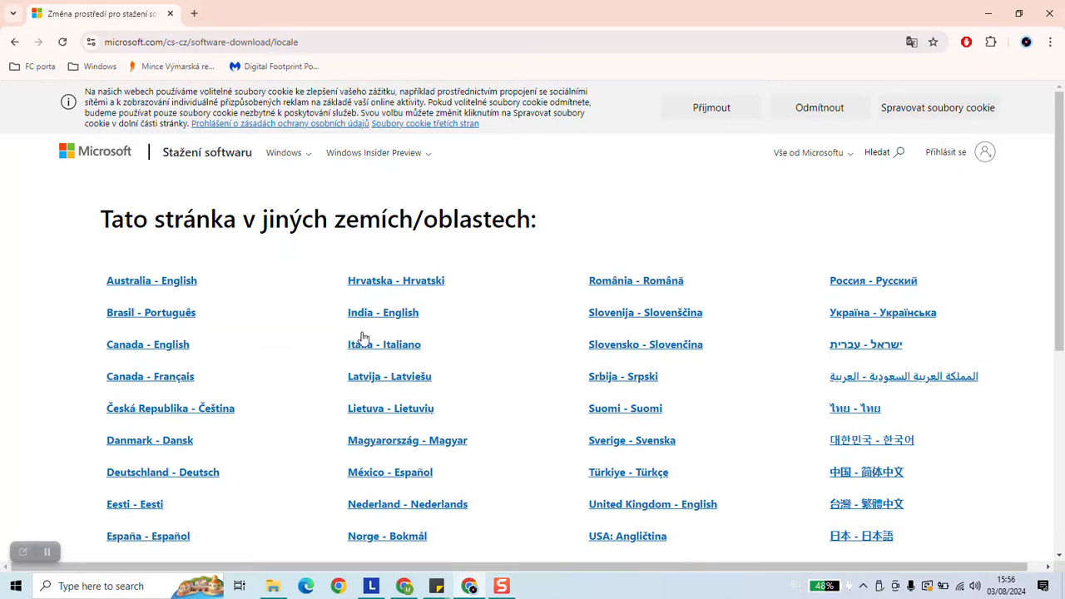
left_click(172, 349)
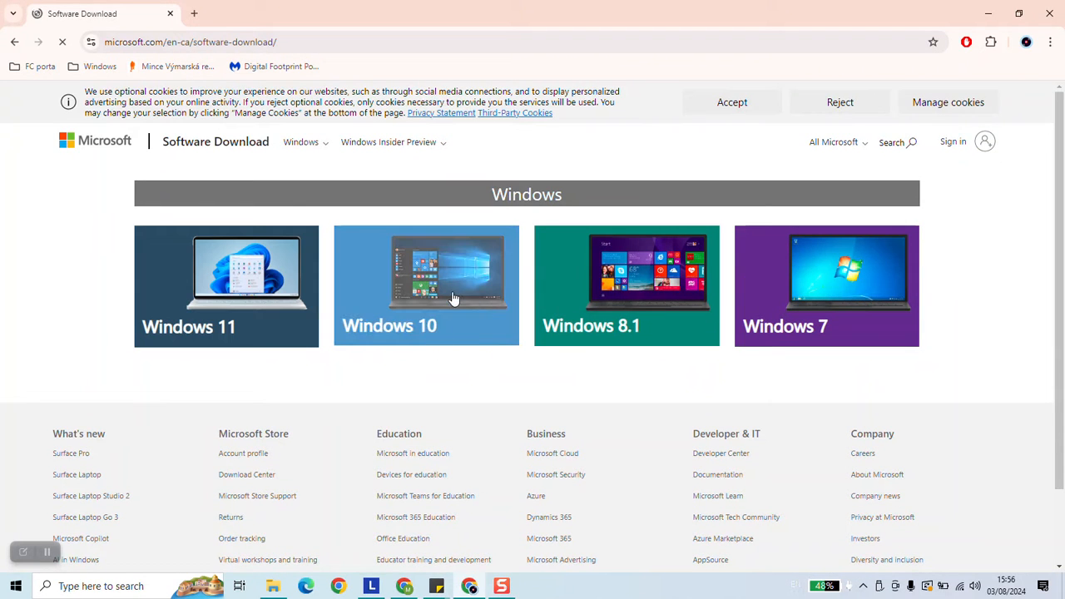
left_click(454, 298)
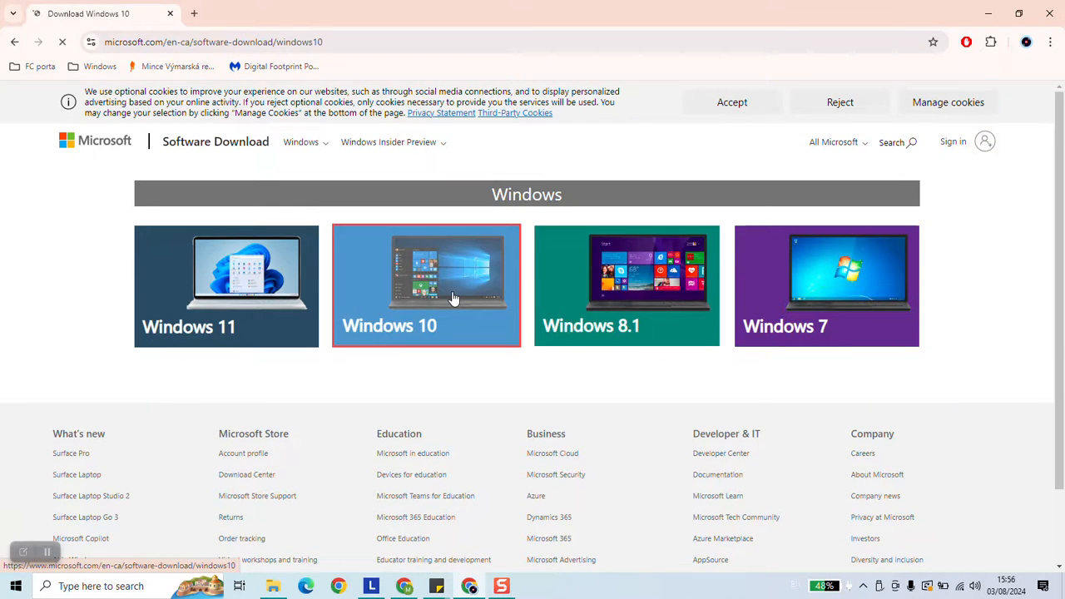
- Expand the More download options section on the download page
scroll(452, 297, "down", 6)
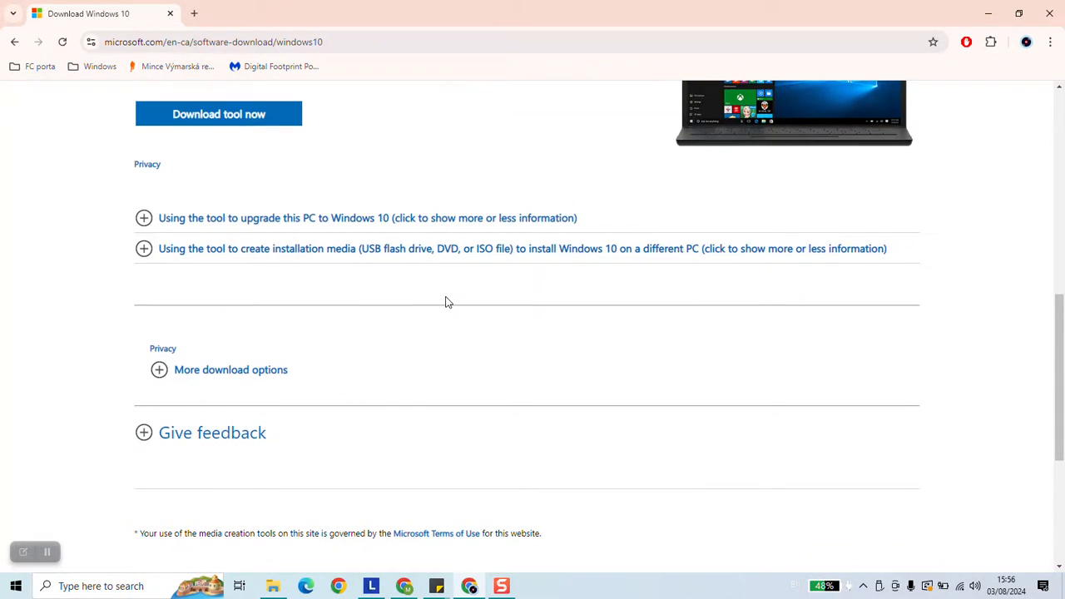
left_click(208, 371)
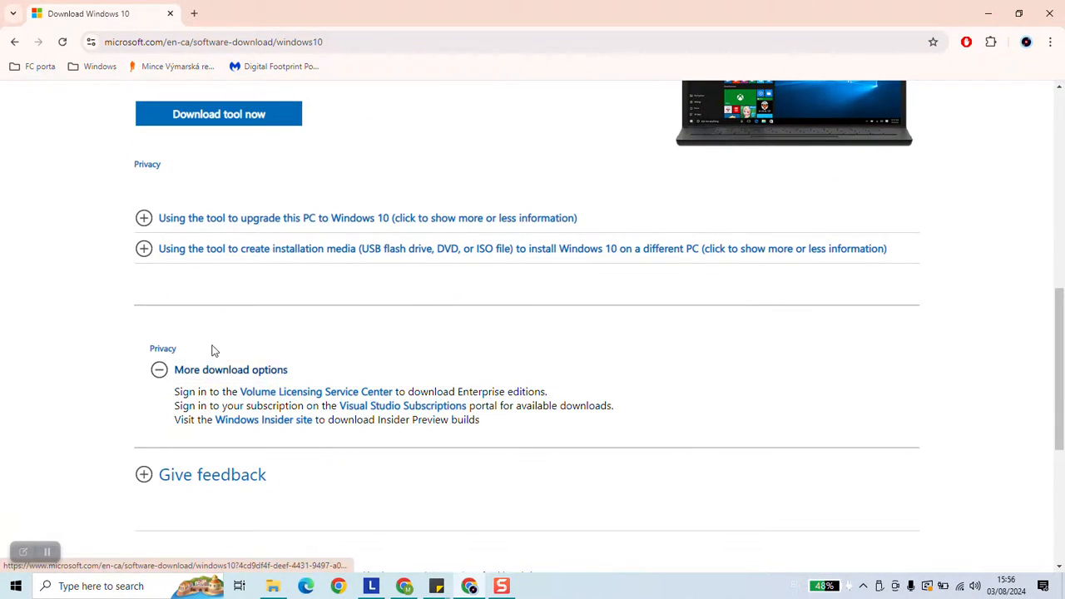
scroll(176, 233, "up", 2)
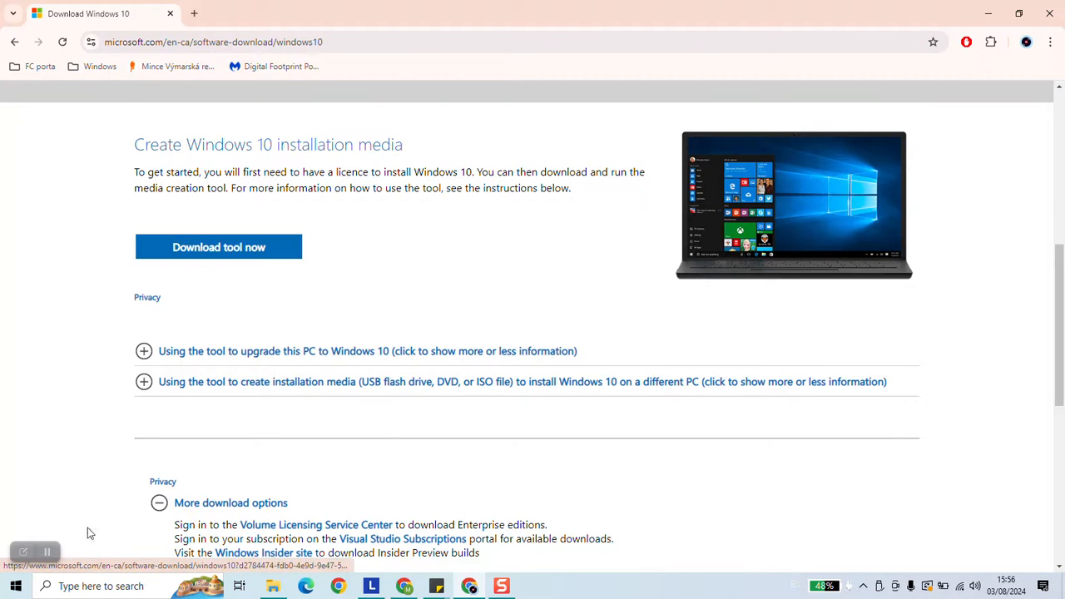
- Download the media creation tool and save MediaCreationTool_22H2 from the save dialog
left_click(240, 250)
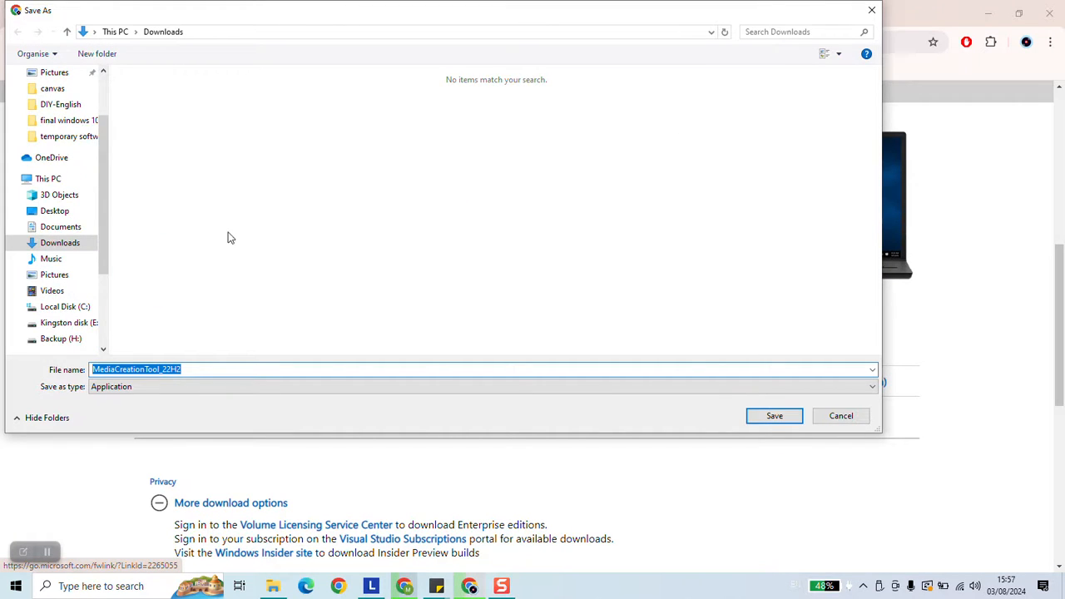
scroll(83, 226, "up", 2)
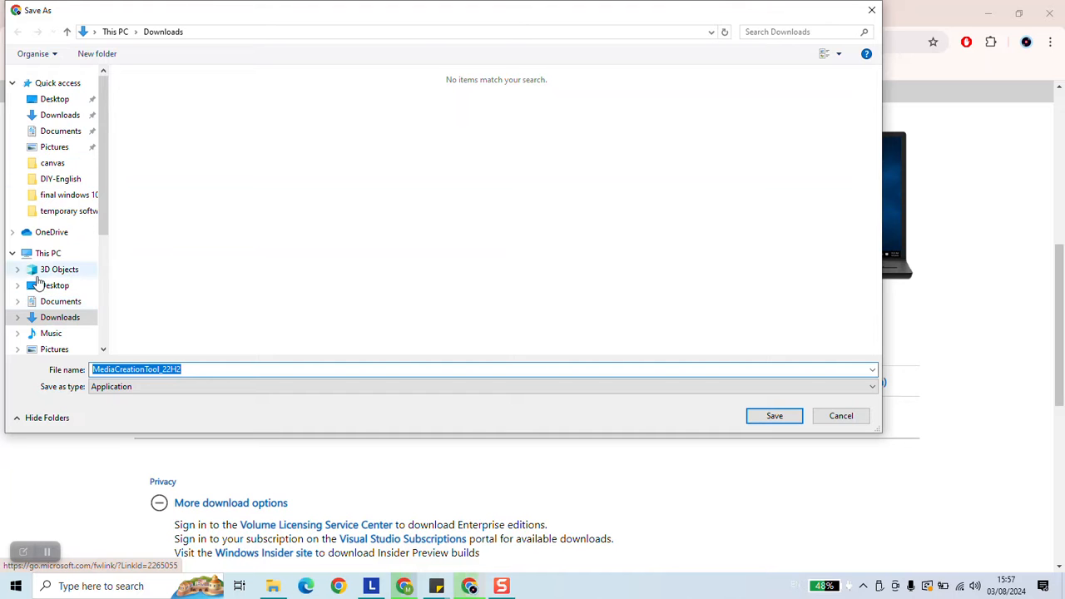
scroll(41, 274, "down", 1)
left_click(54, 342)
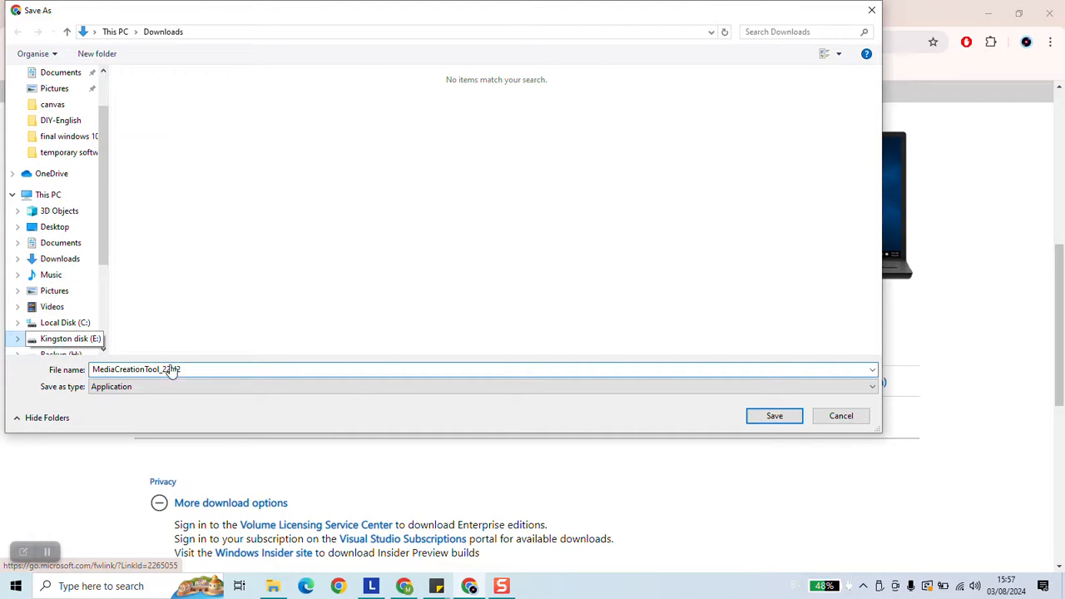
left_click(770, 421)
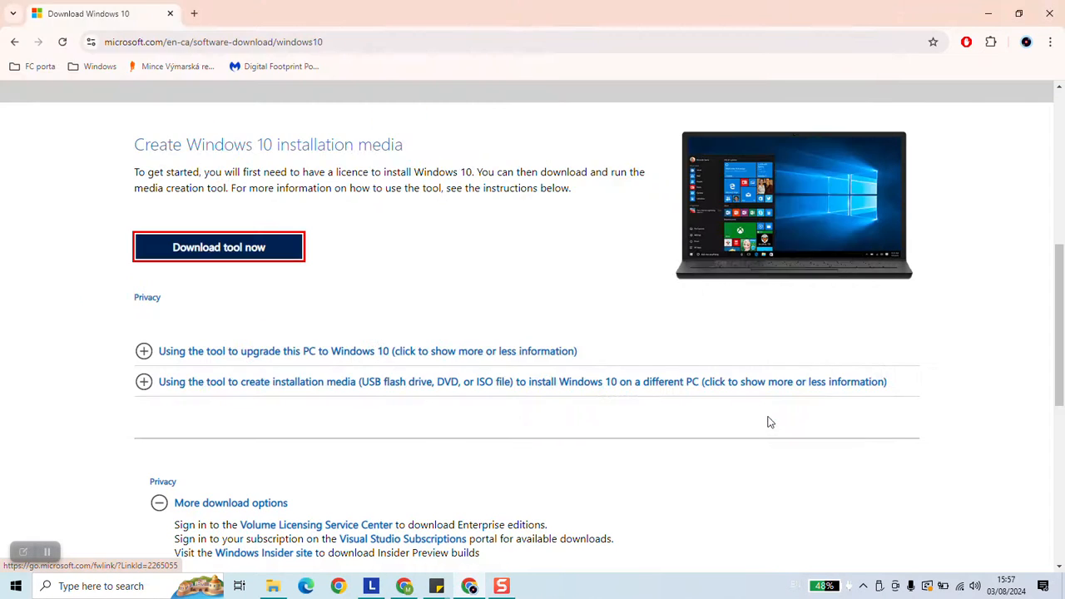
- Launch the downloaded MediaCreationTool_22H2.exe from the browser's download list and minimize the browser
left_click(1001, 46)
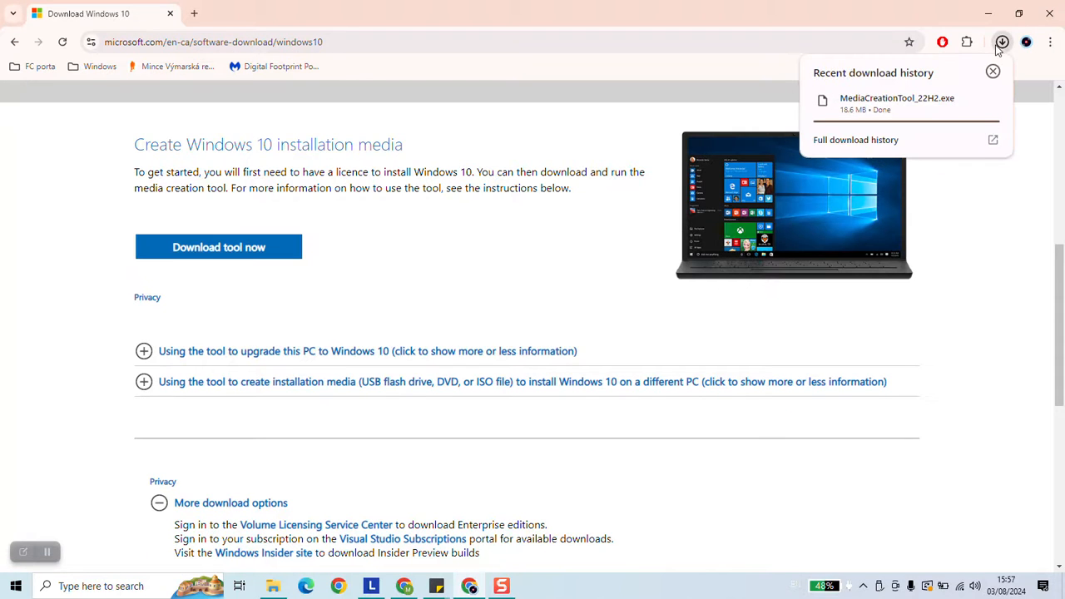
left_click(915, 103)
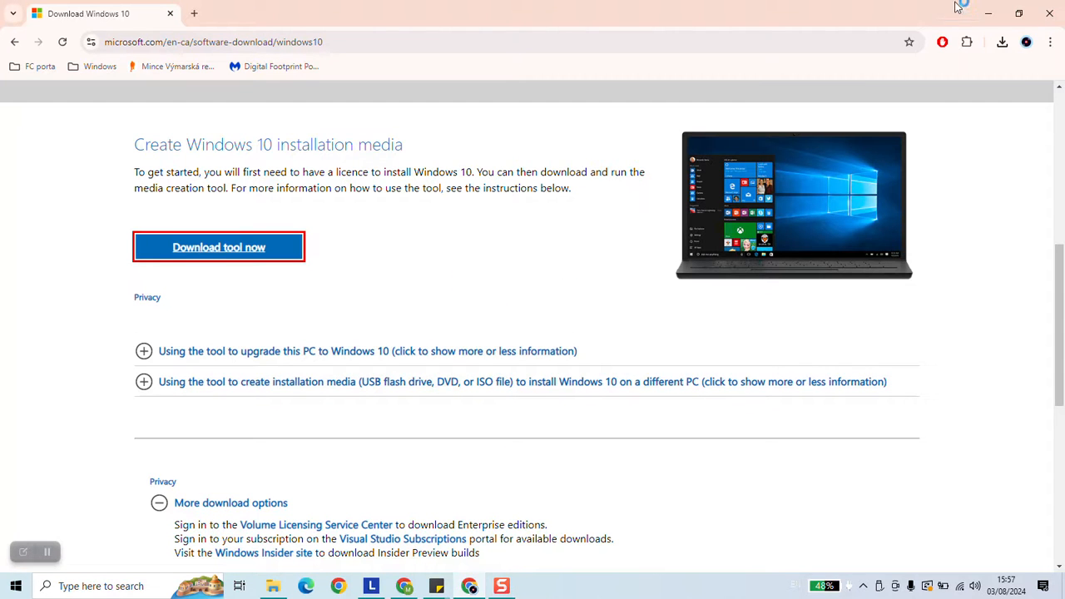
left_click(988, 14)
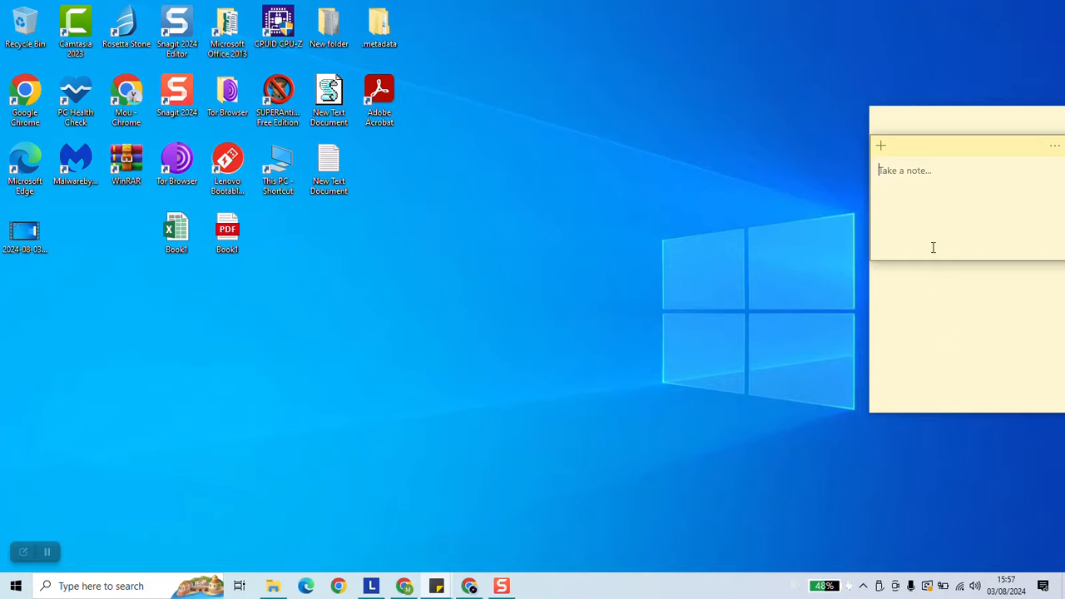
- Accept the licence terms in Windows 10 Setup
left_click_drag(922, 262, 899, 407)
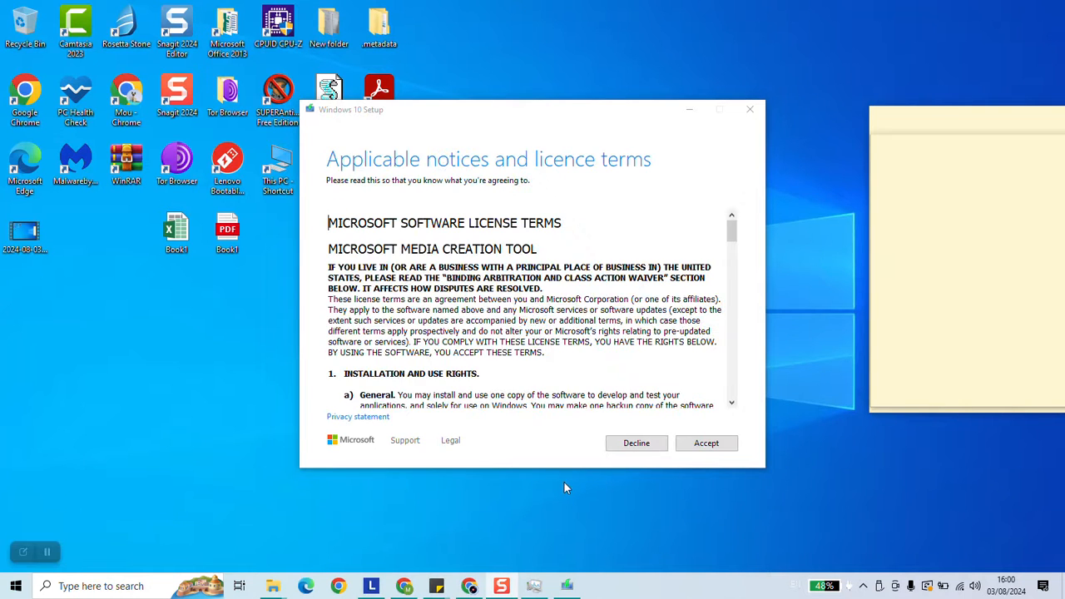
left_click(713, 444)
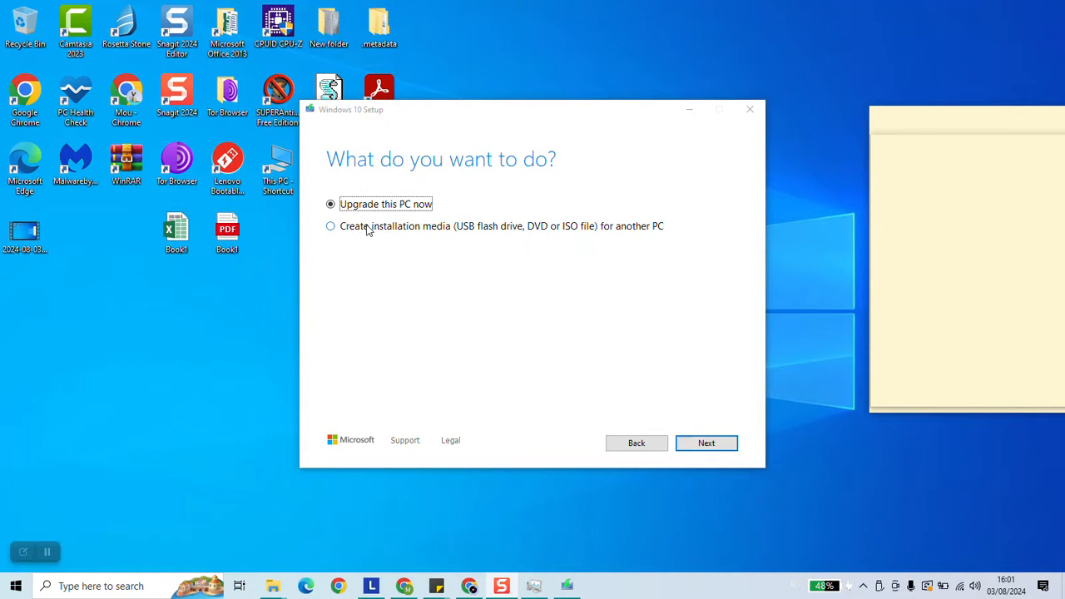
- Choose to create installation media for another PC and continue
left_click(368, 228)
left_click(704, 444)
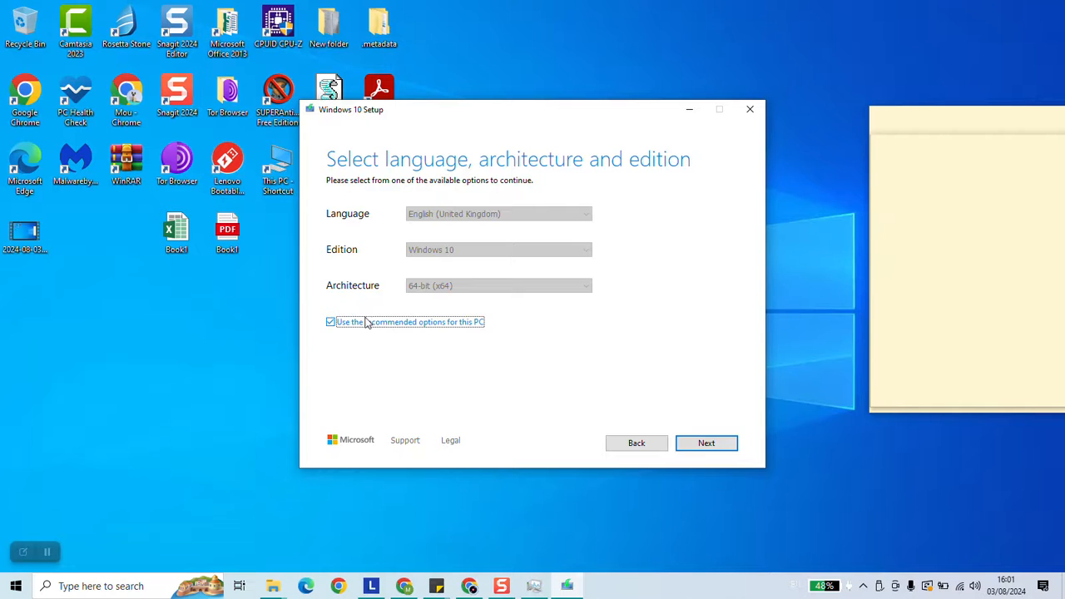
- Turn off the recommended options and set the language to français (Canada)
left_click(330, 322)
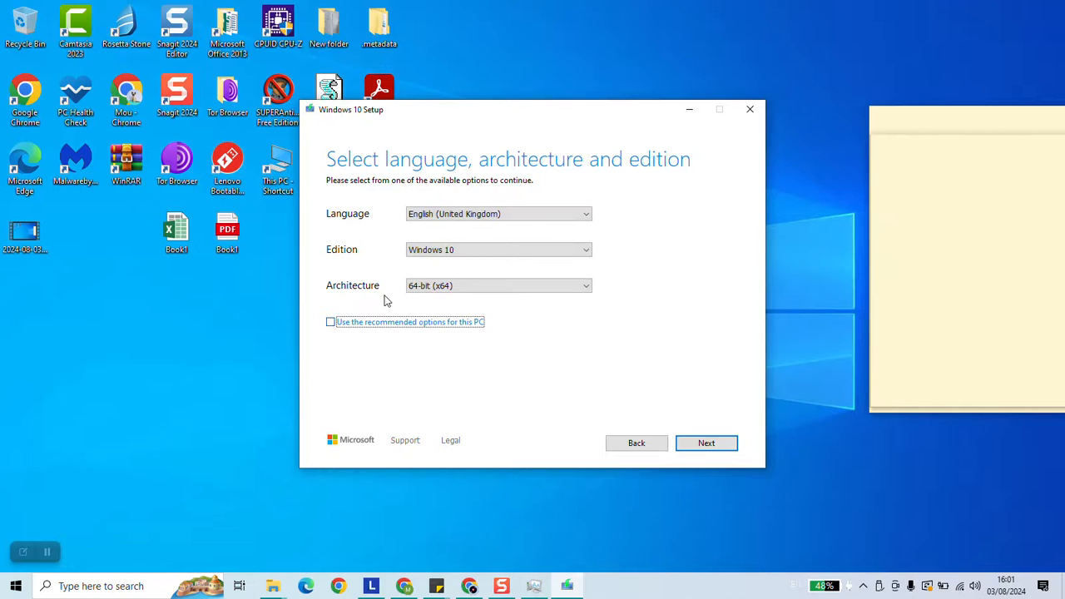
left_click(475, 216)
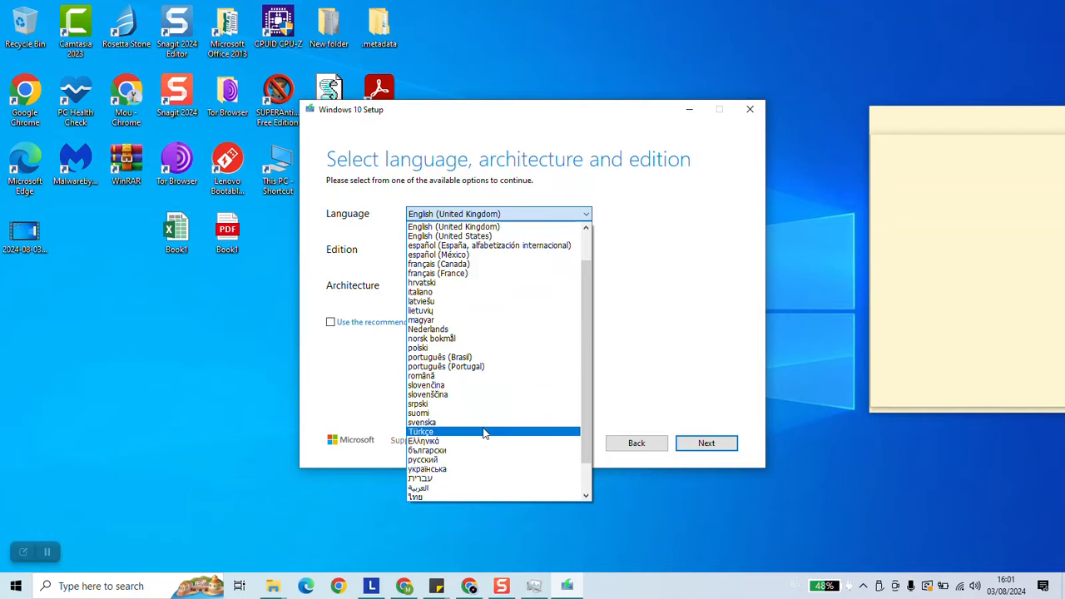
left_click(438, 264)
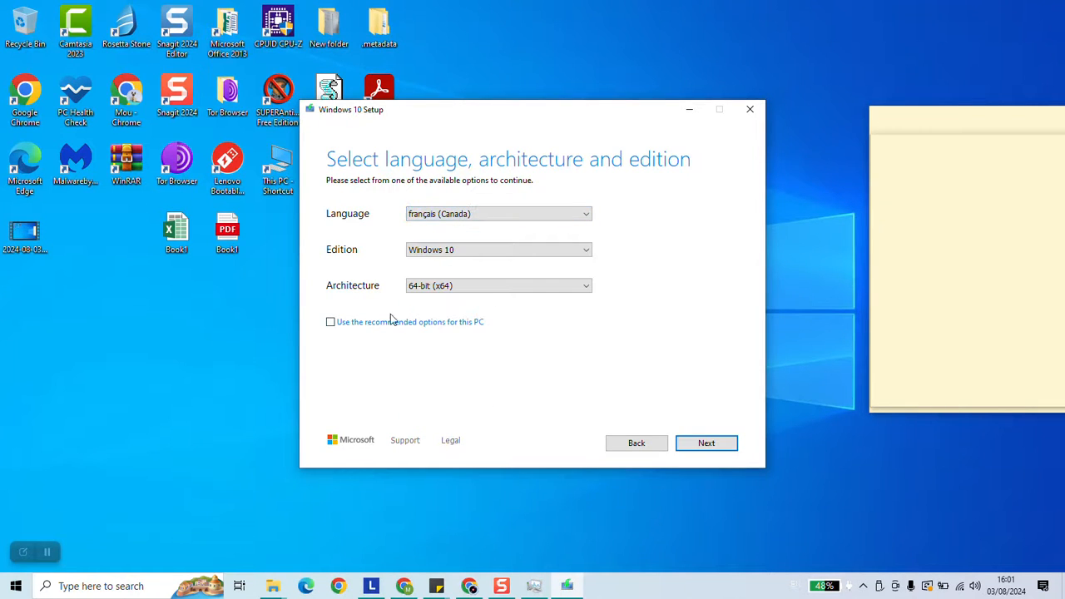
left_click(431, 252)
left_click(679, 274)
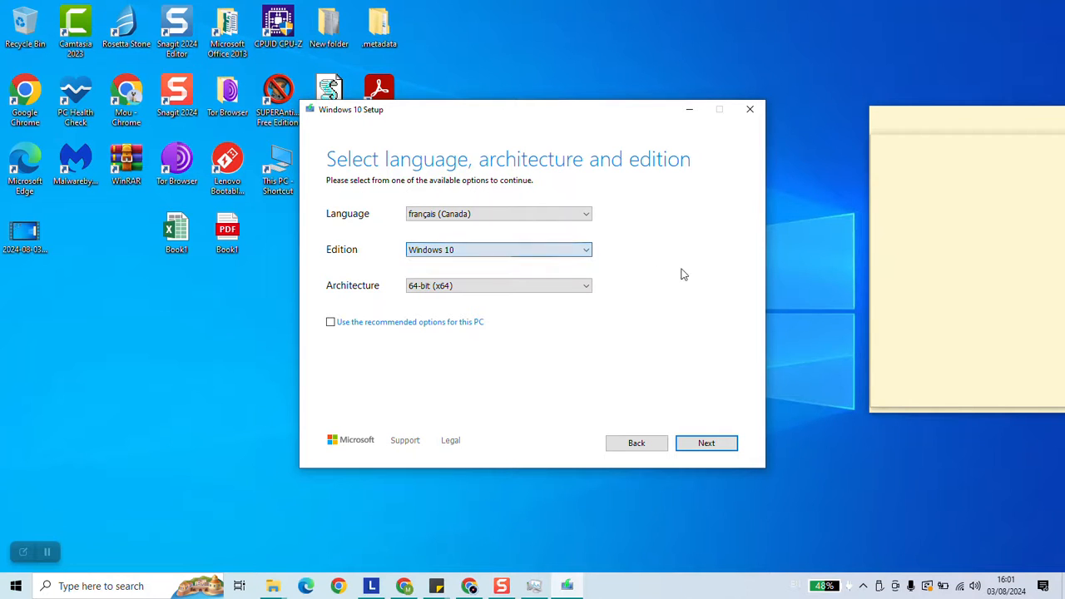
- Set the architecture to 32-bit (x86) and continue
left_click(489, 285)
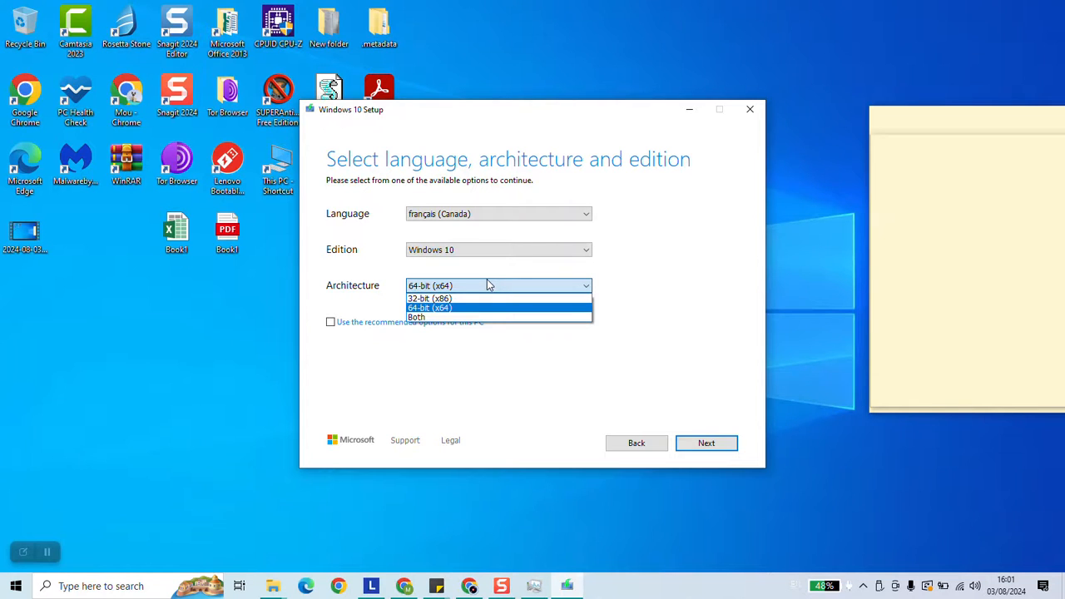
left_click(437, 300)
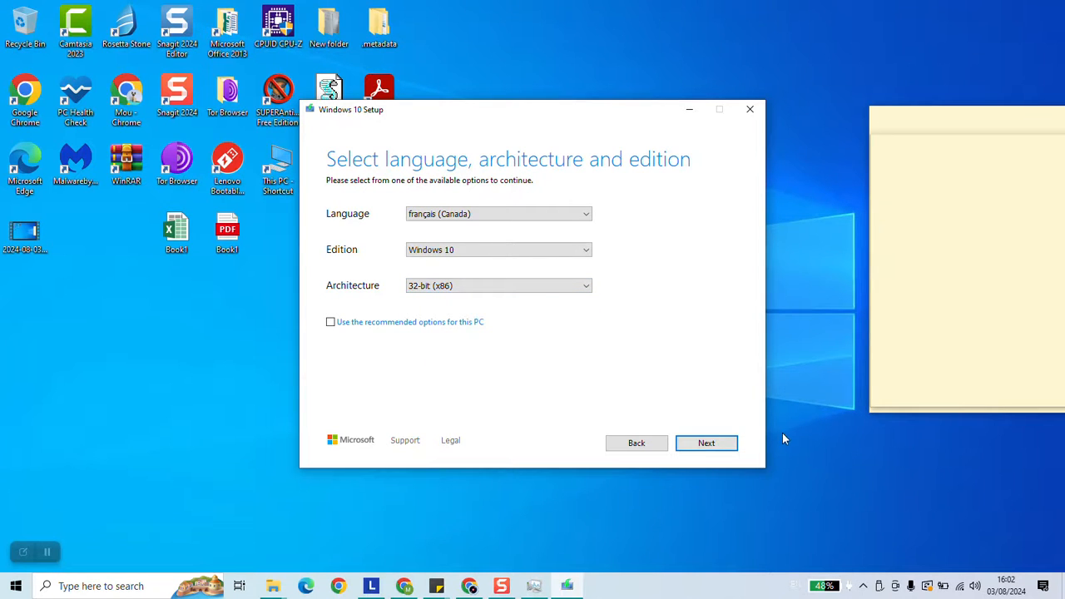
left_click(720, 443)
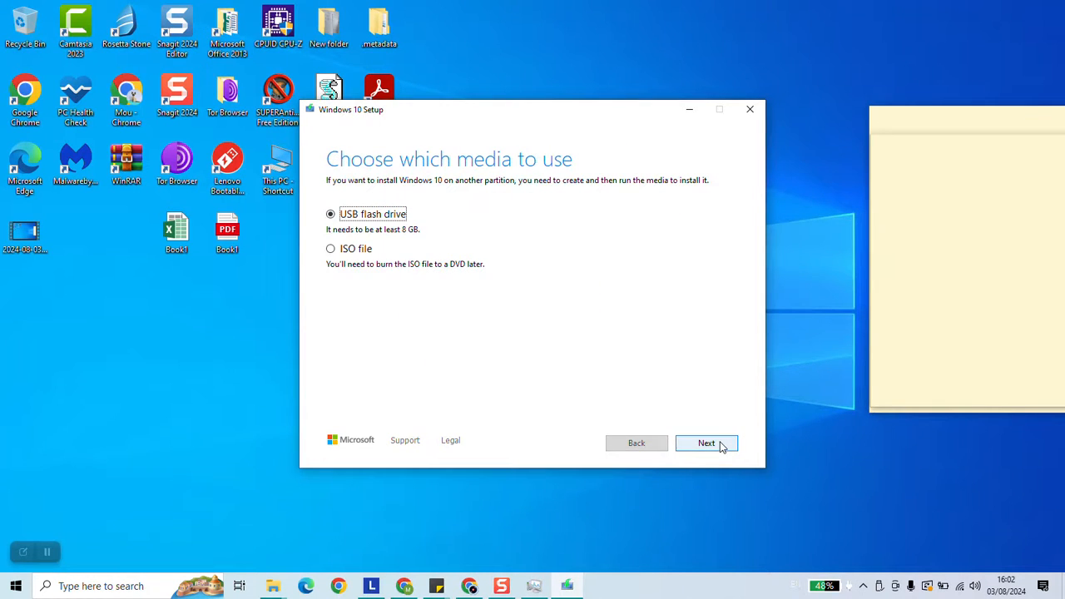
- Choose ISO file as the media and save it as Windows 10 on the Backup (H:) drive
left_click(349, 252)
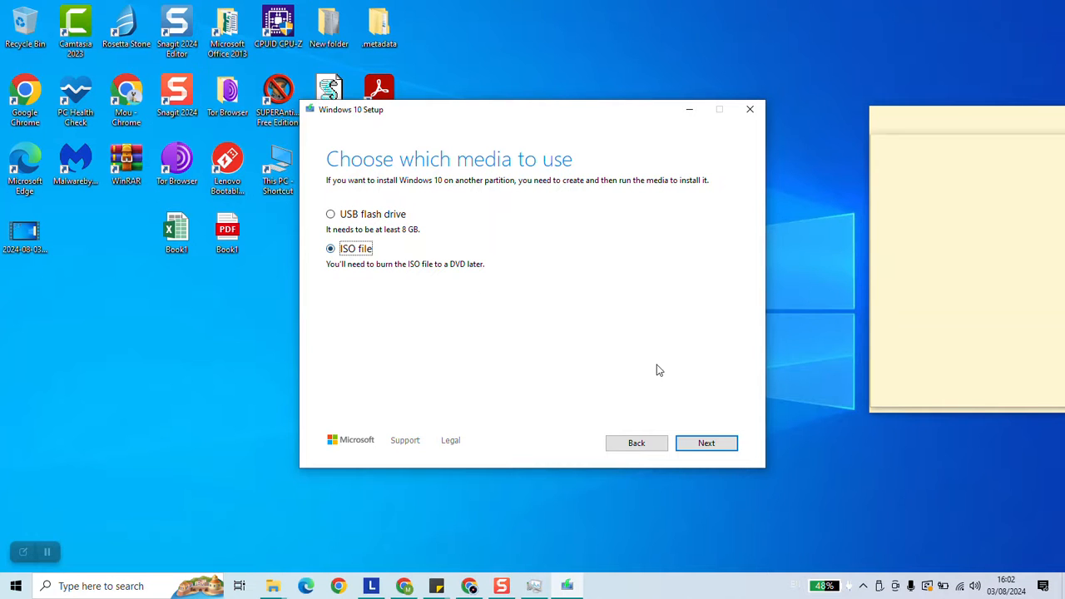
left_click(701, 444)
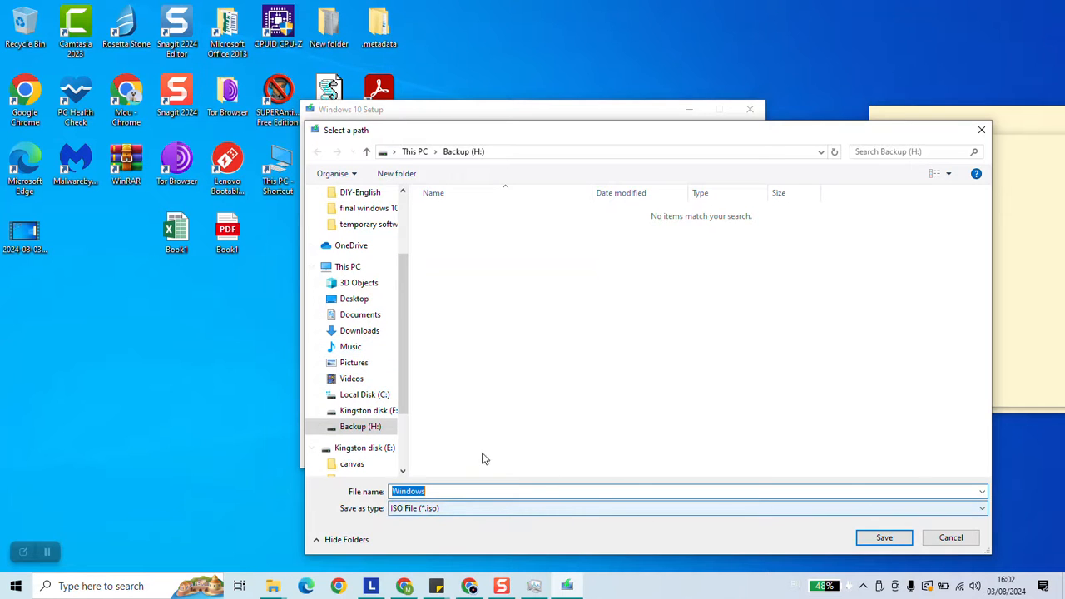
left_click(551, 491)
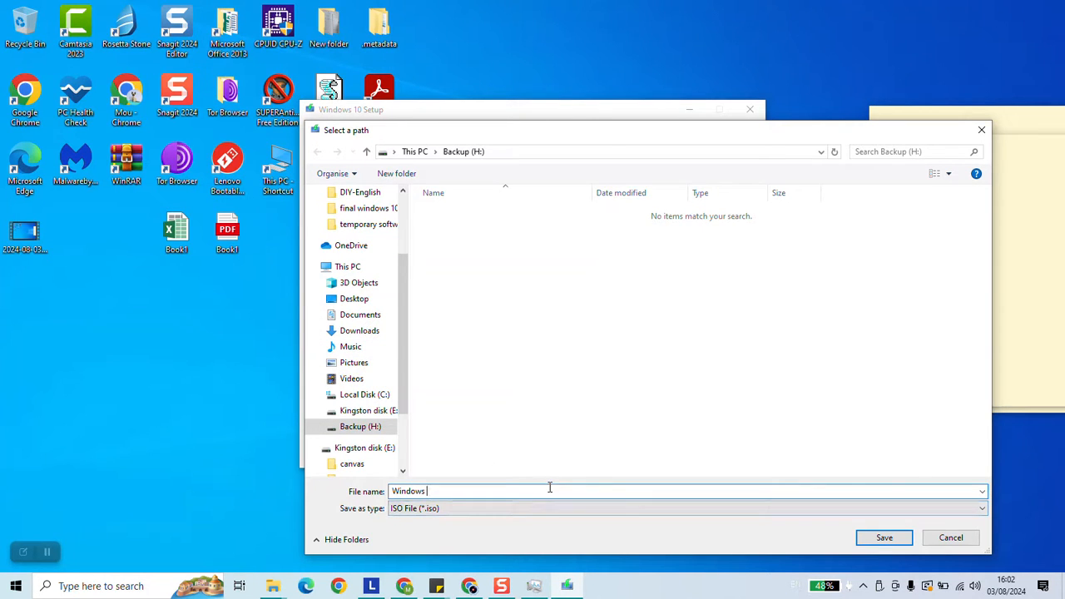
key("Return")
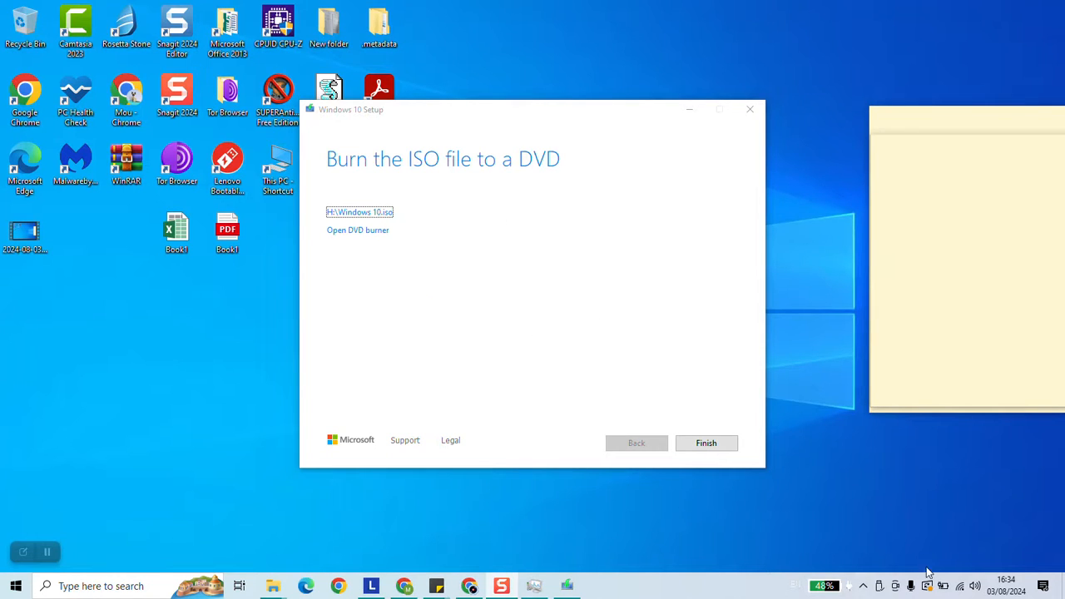
- Open the created ISO file's location and select the Windows 10 disc image
left_click(360, 213)
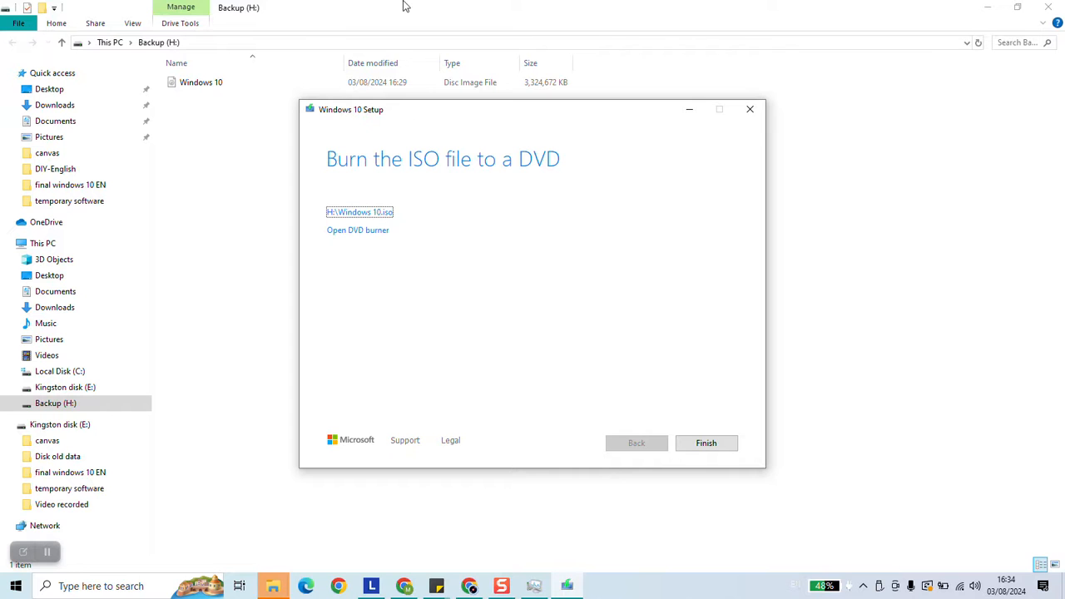
left_click(223, 87)
left_click(222, 86)
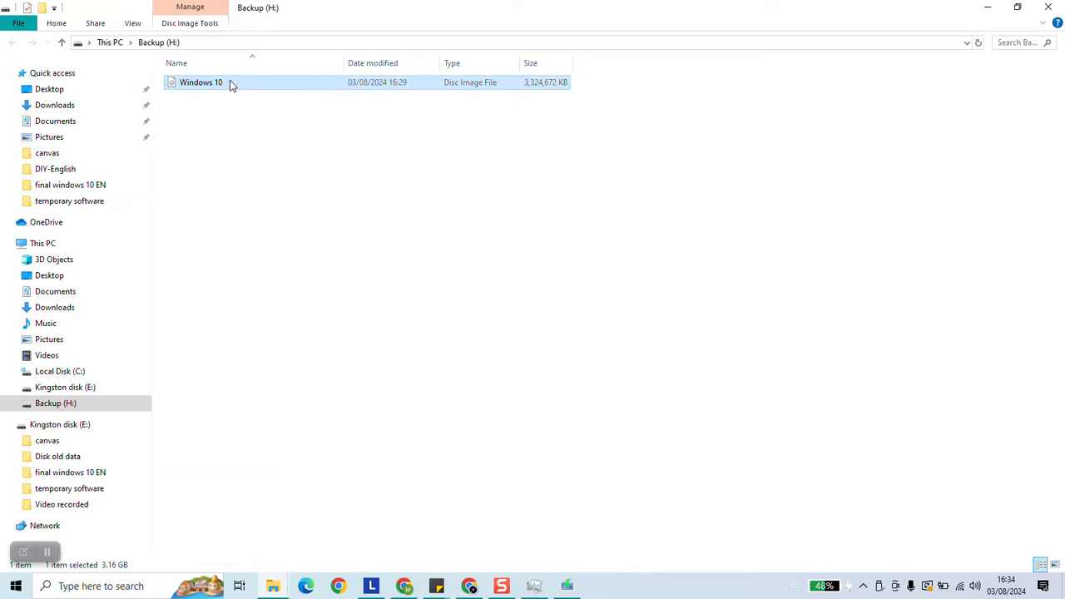
- Close the file window and finish the Windows 10 Setup wizard
left_click(1049, 7)
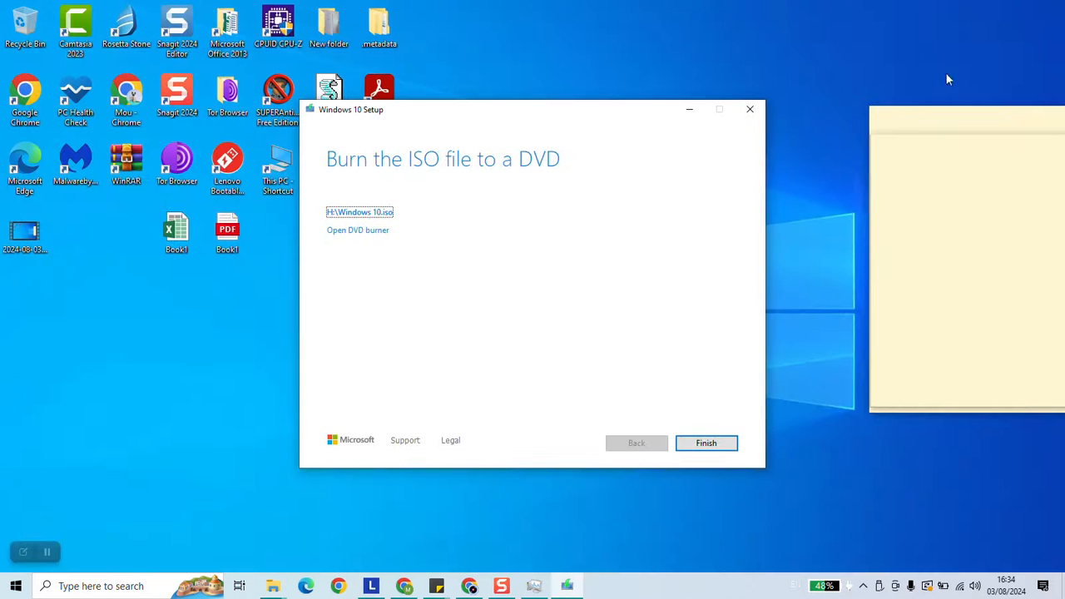
left_click(721, 442)
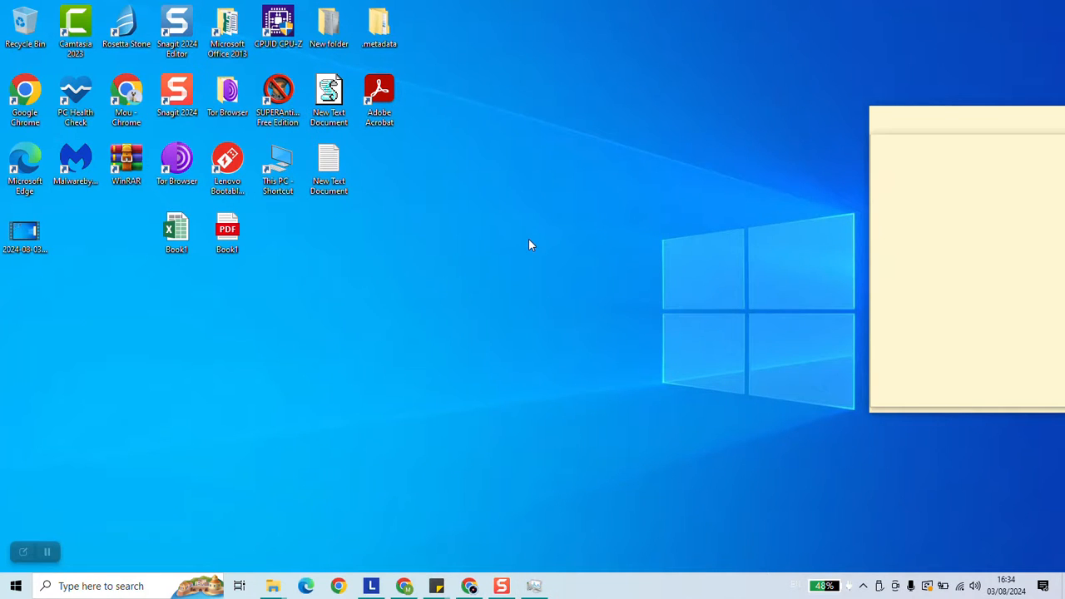
- Open File Explorer, browse to the Backup (H:) drive and inspect the Windows 10 disc image file
key("super+e")
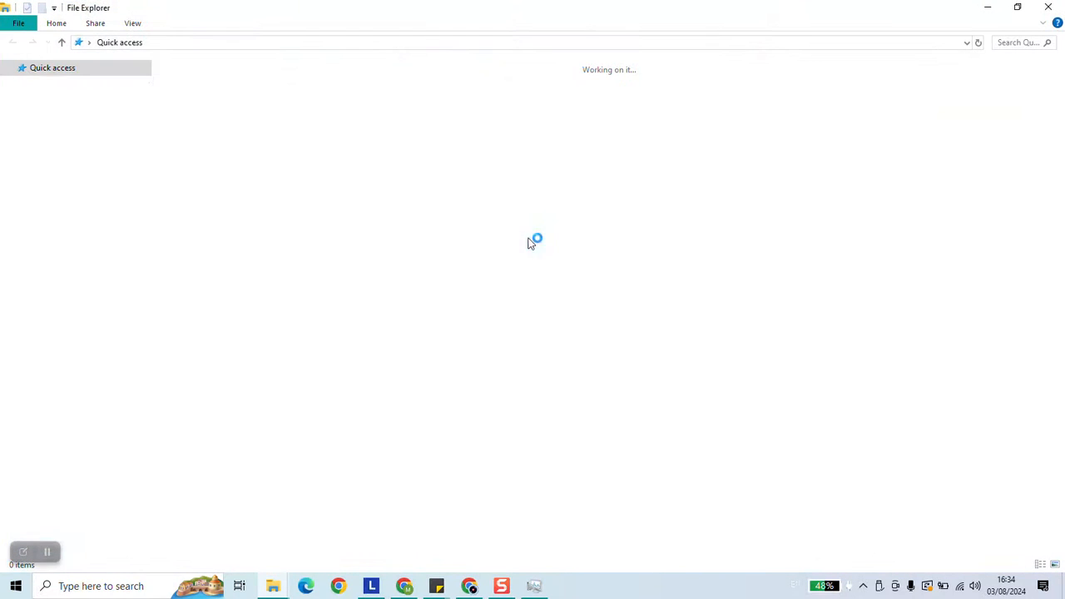
left_click(35, 244)
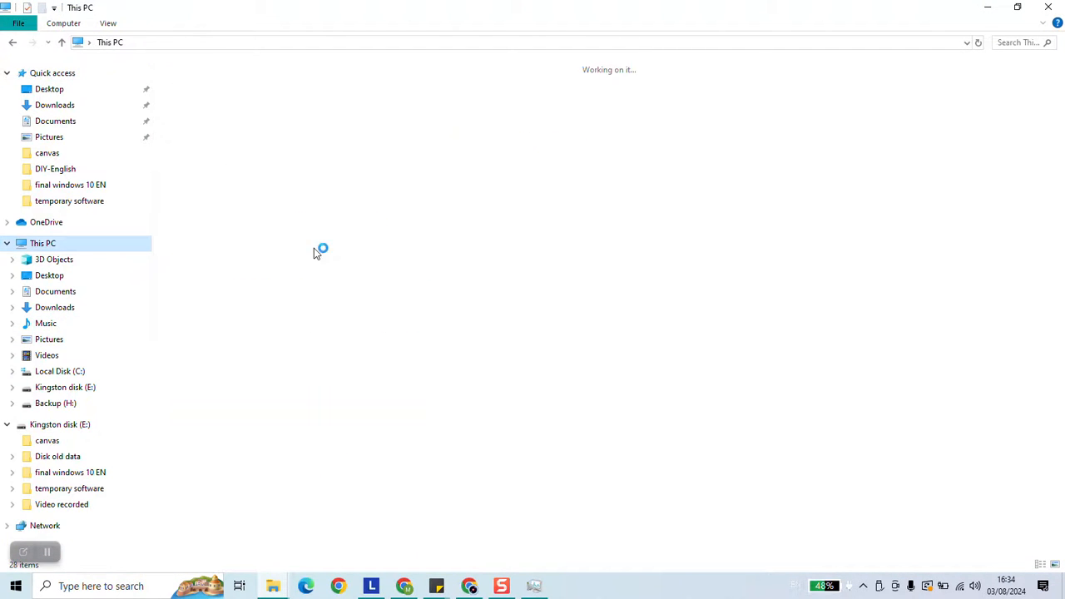
double_click(580, 189)
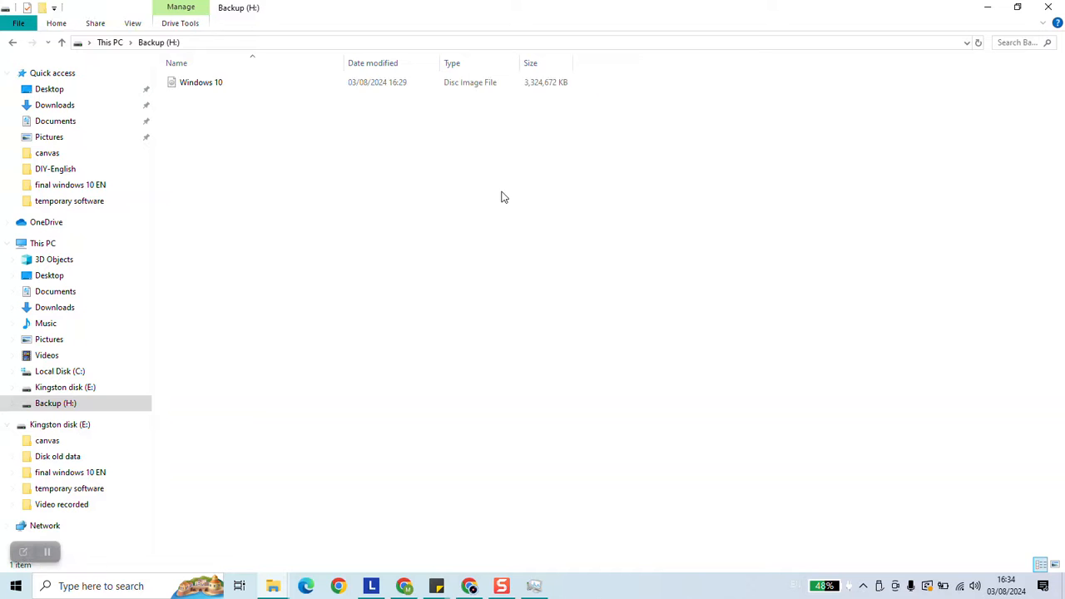
left_click(210, 88)
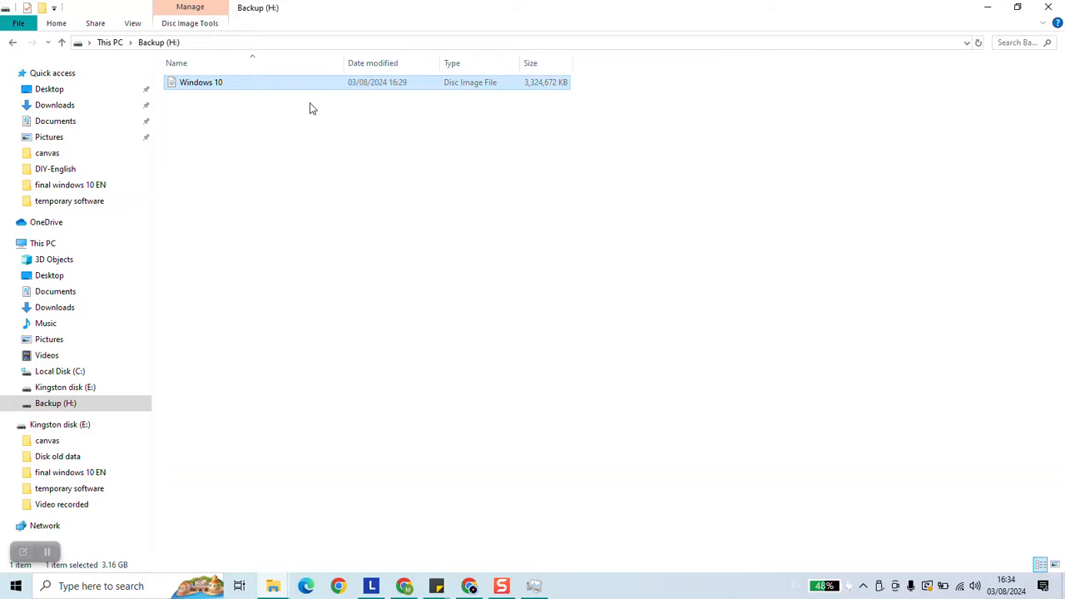
left_click(258, 149)
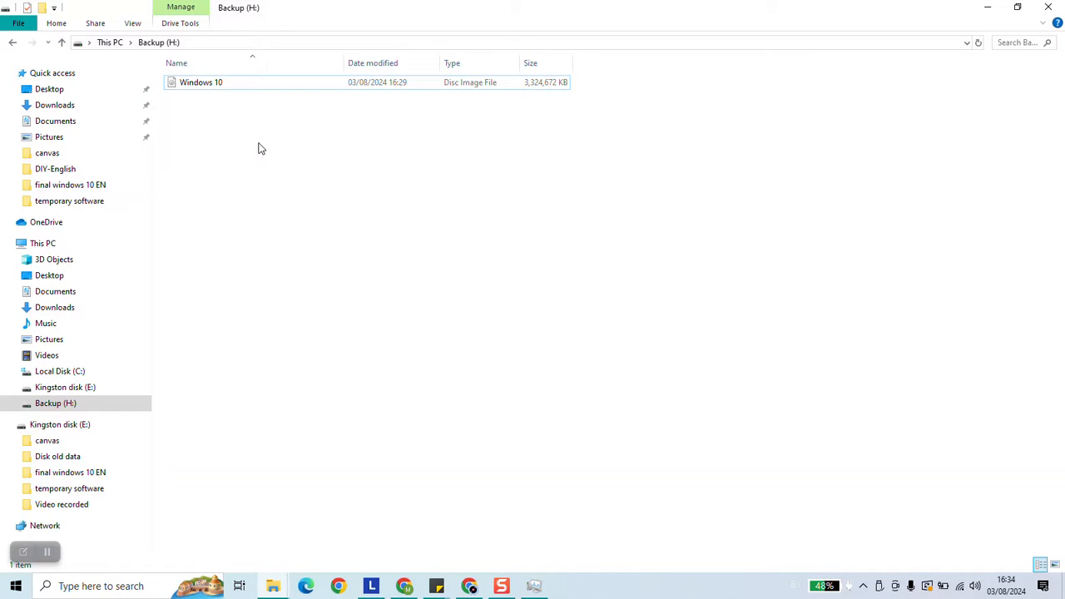